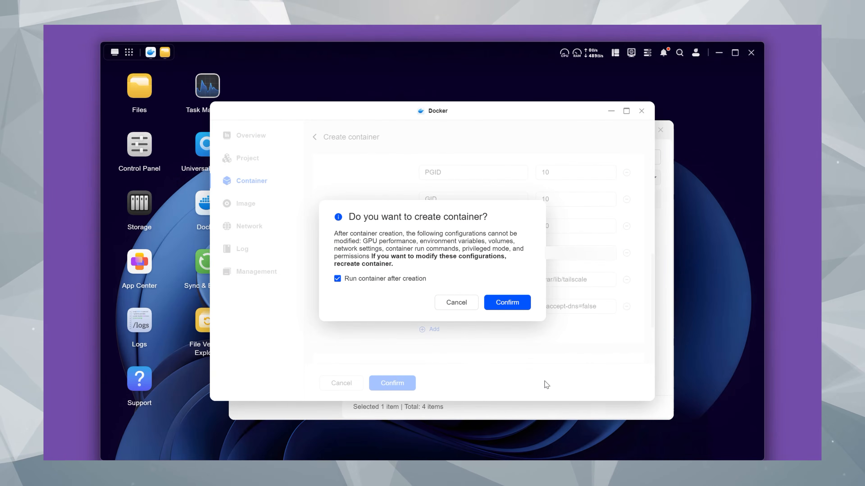
Confirm the container's creation with the option to run it after creation enabled.
left_click(506, 303)
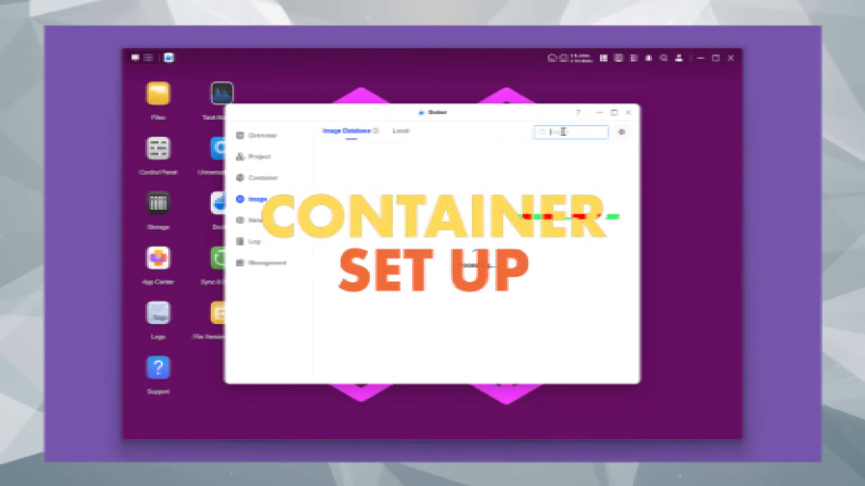
Search Docker's image database for wordpress and for tailscale.
type("wordpress")
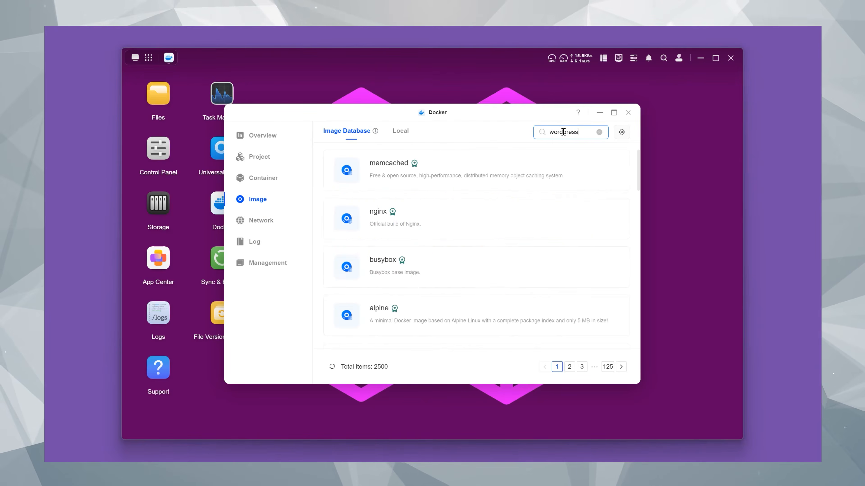
key("Return")
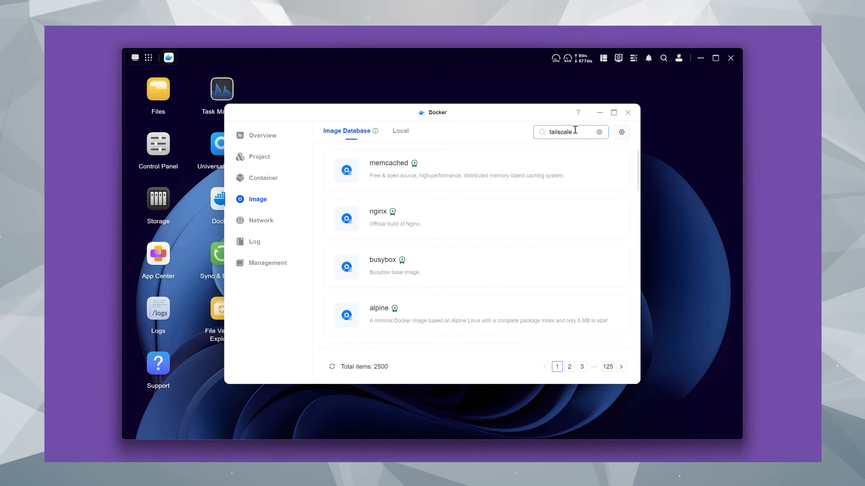
key("Return")
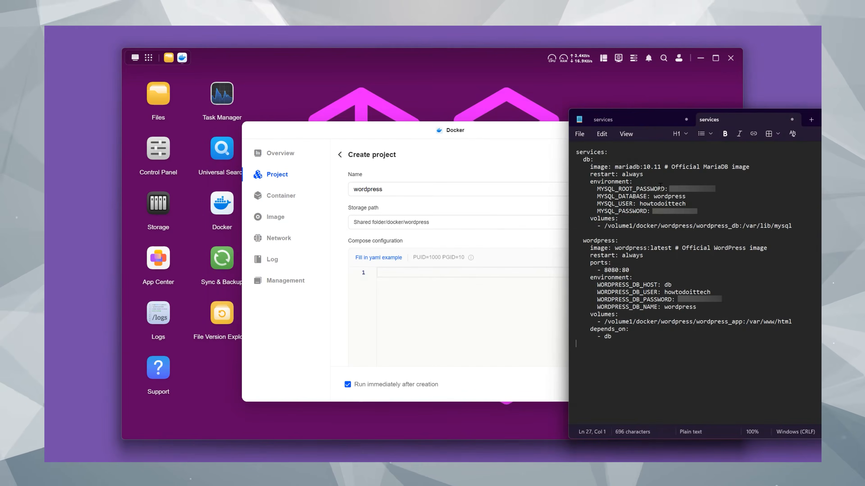
Copy the whole MariaDB and WordPress compose text, including its database passwords, into the wordpress project's compose configuration and deploy it.
triple_click(660, 189)
key("ctrl+a")
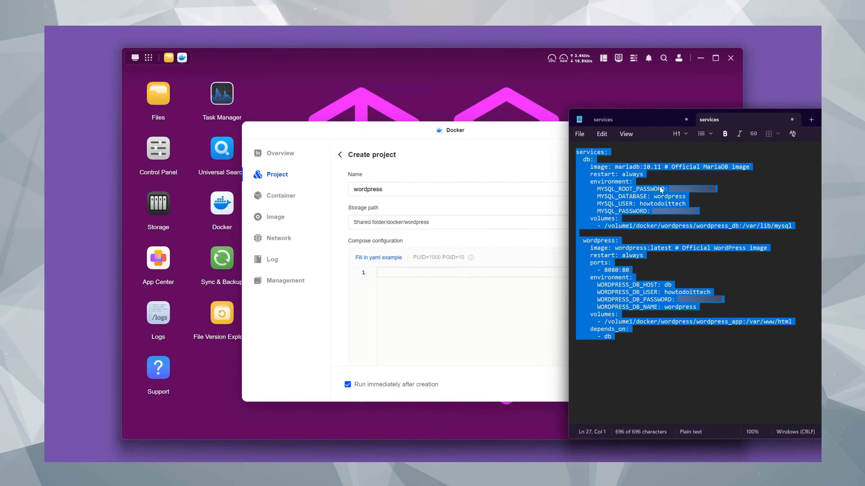
key("ctrl+c")
left_click(384, 272)
key("ctrl+v")
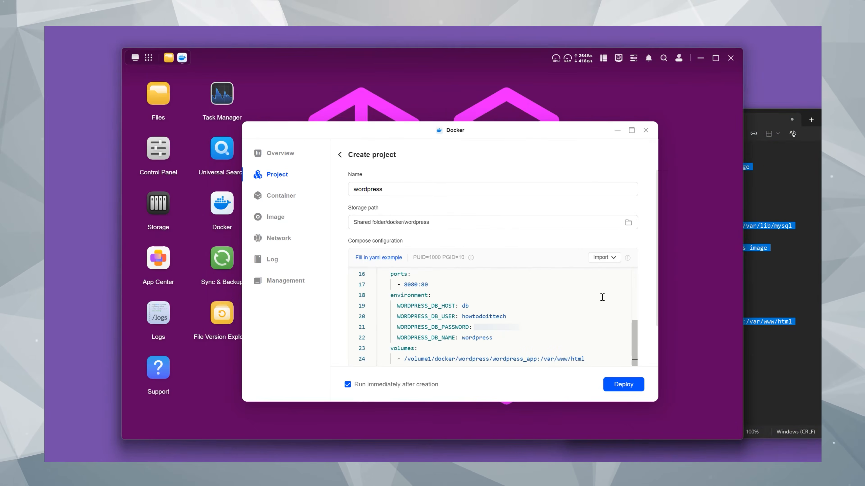
left_click(622, 389)
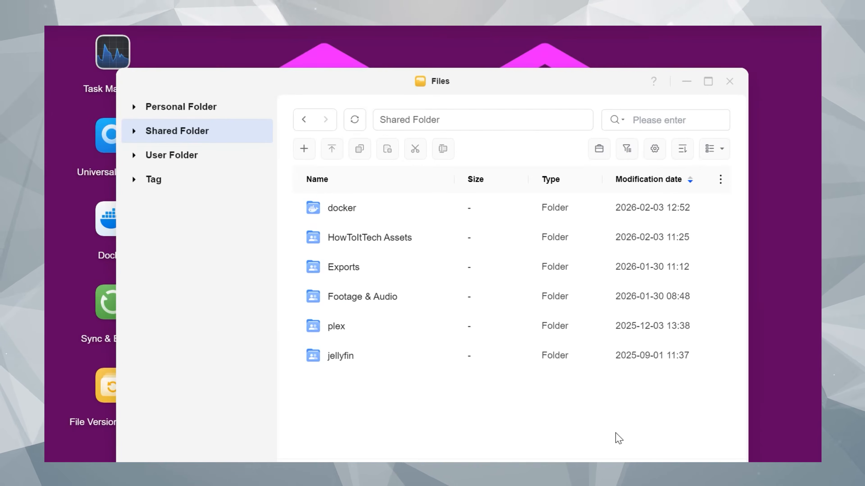
Create a folder named wordpress inside the shared docker folder.
double_click(340, 207)
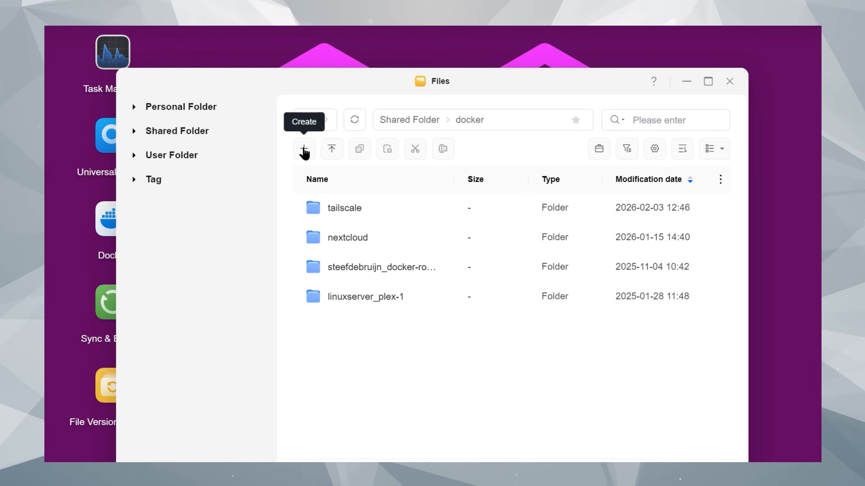
left_click(304, 149)
left_click(348, 182)
type("word")
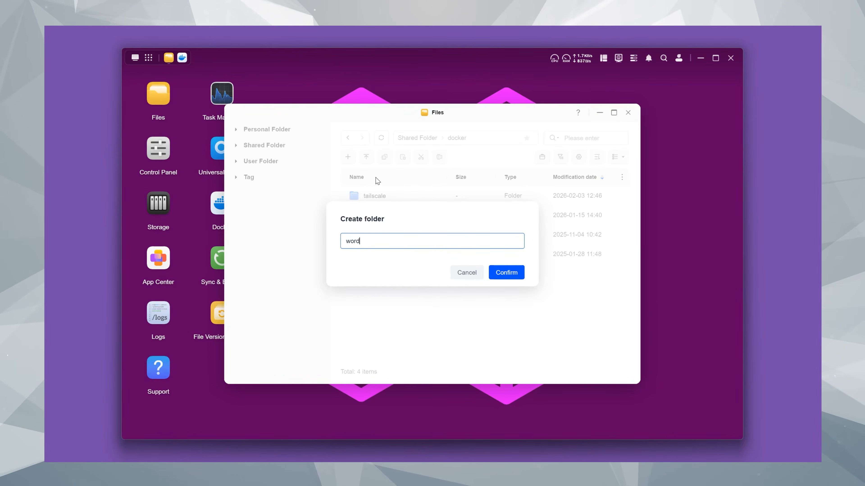
type("press")
key("Return")
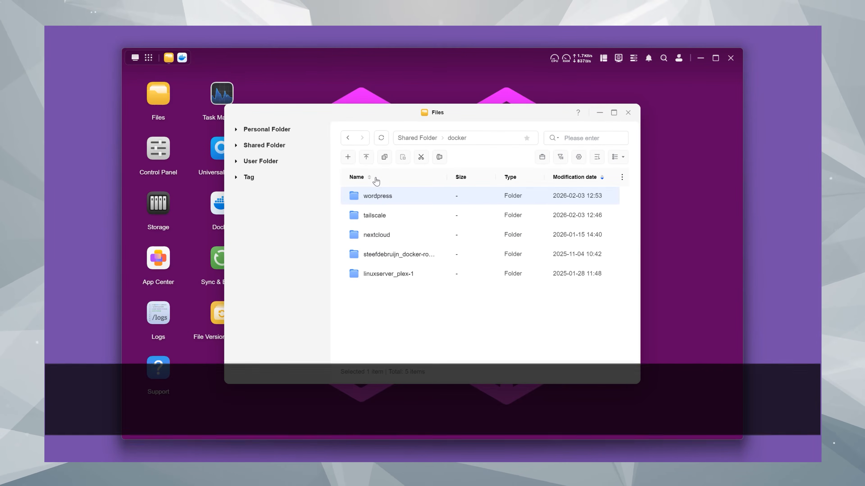
Open the wordpress folder and create a subfolder named wordpress_app in it.
double_click(382, 199)
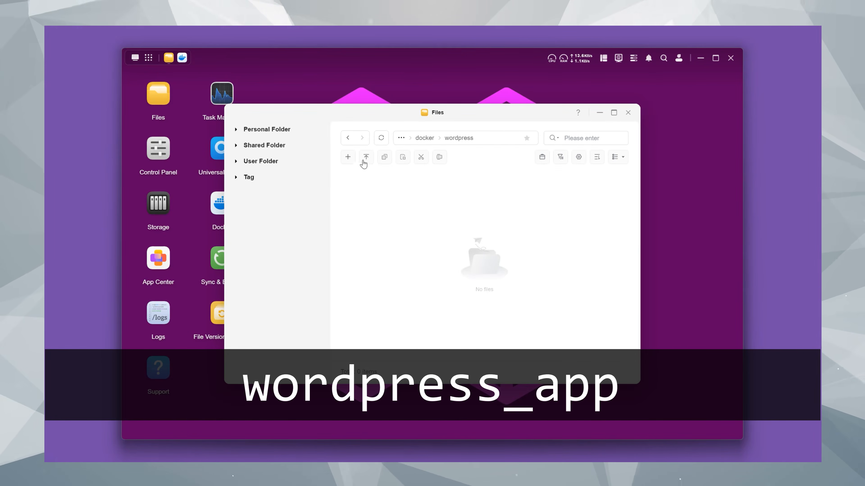
mouse_move(348, 157)
left_click(374, 175)
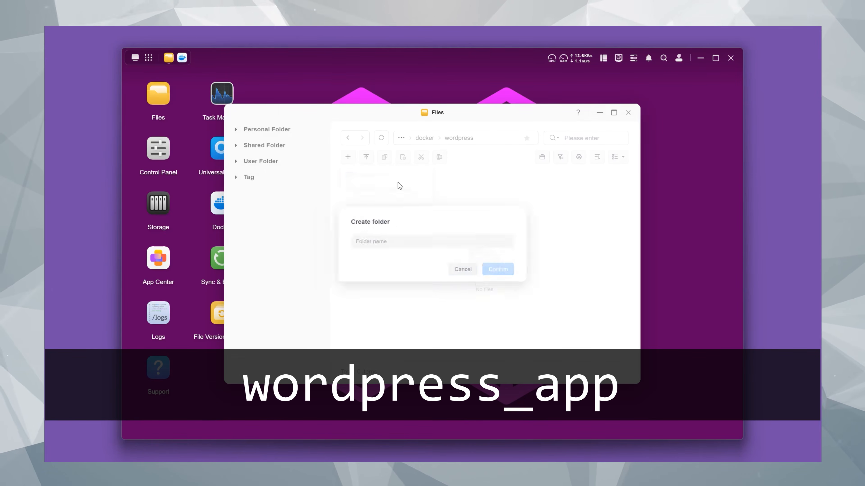
type("wordpre")
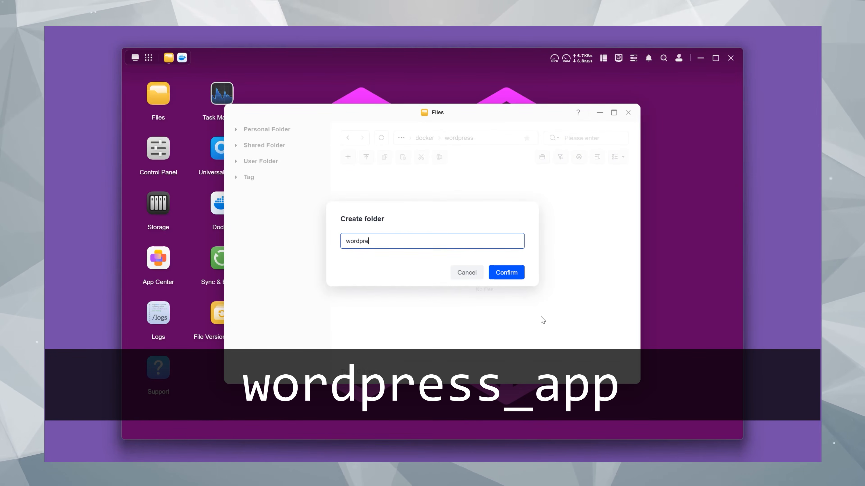
type("ss_")
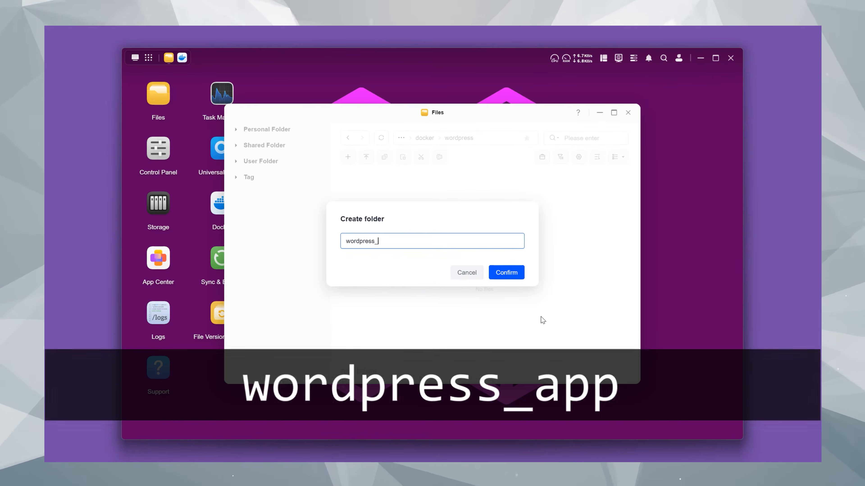
type("app")
key("Return")
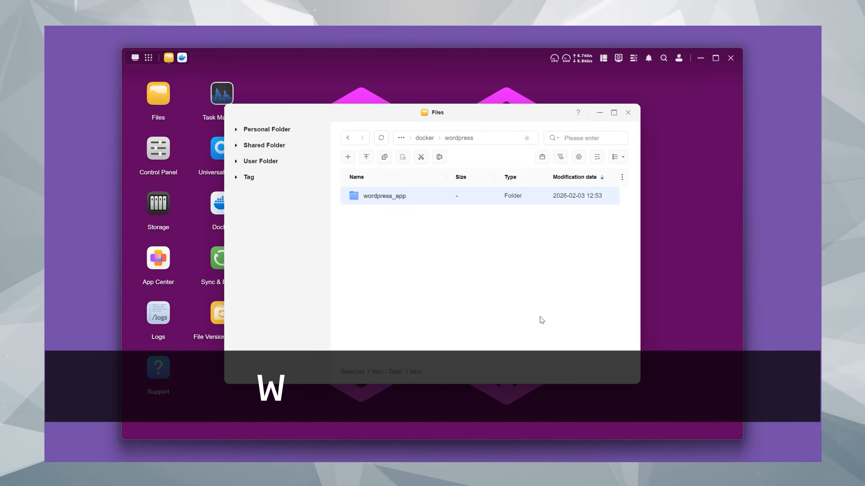
Create a second subfolder named wordpress_db alongside wordpress_app.
left_click(347, 156)
left_click(405, 190)
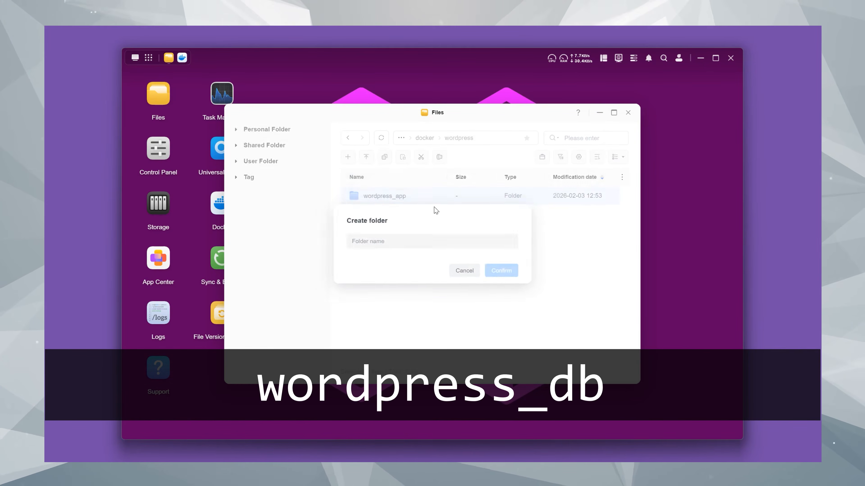
type("wordpre")
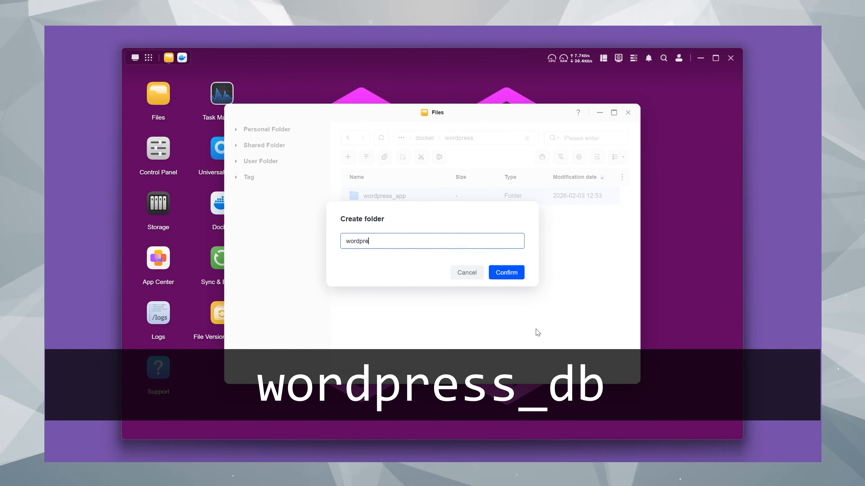
type("ss_db")
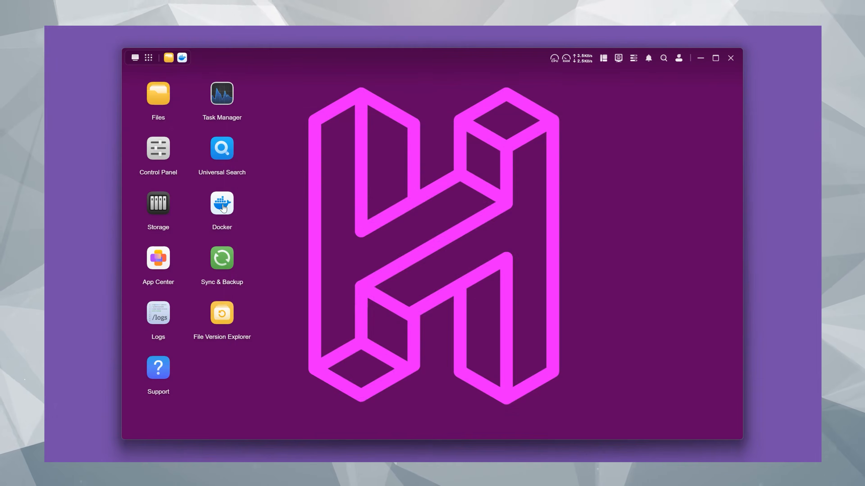
Switch to Docker and start a new project named wordpress.
left_click(222, 203)
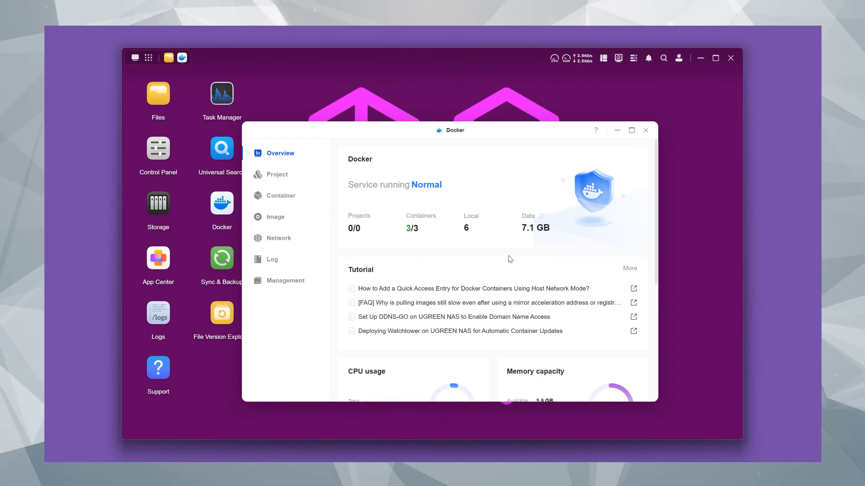
left_click(292, 181)
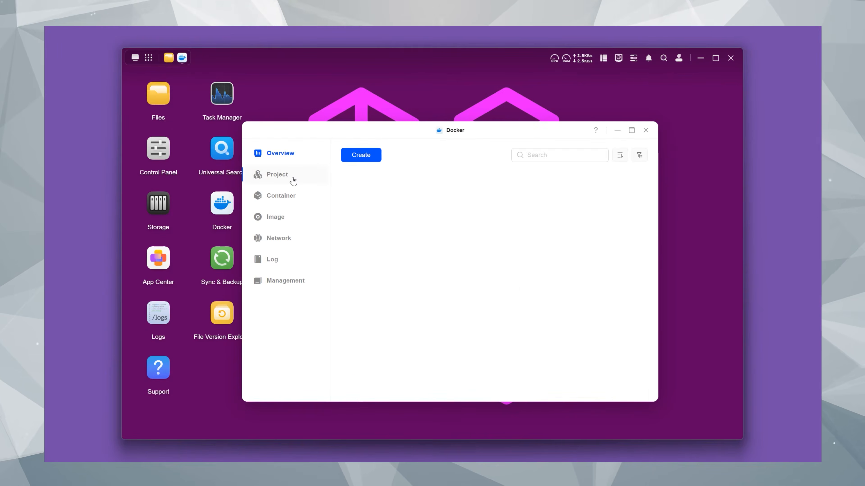
left_click(362, 155)
left_click(466, 189)
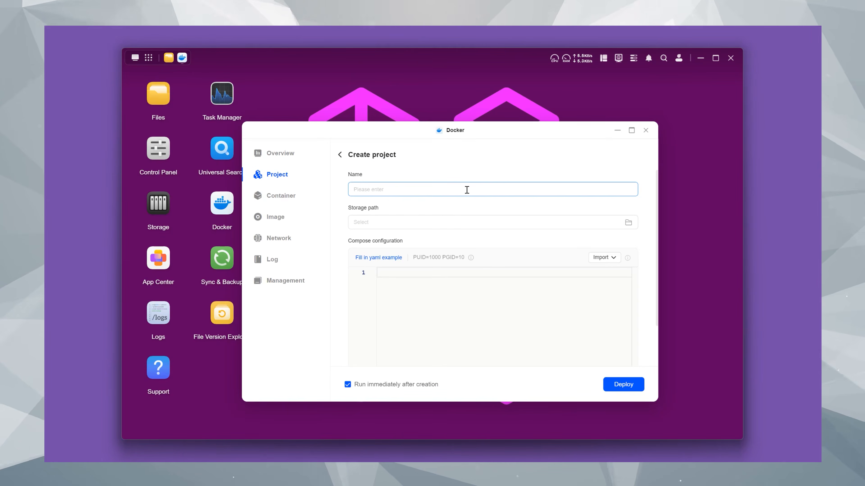
type("wordp")
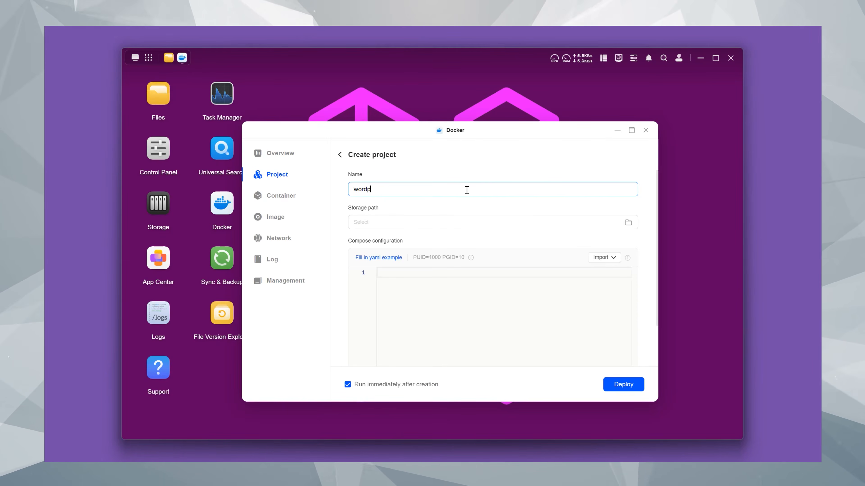
type("ress")
left_click(462, 209)
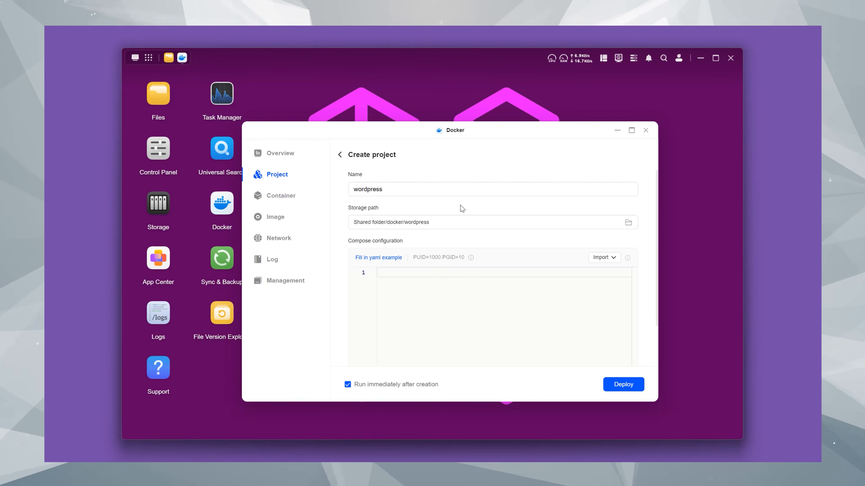
Paste the compose text from the text editor, including the database passwords, into the project's compose configuration and deploy the project.
left_click(440, 274)
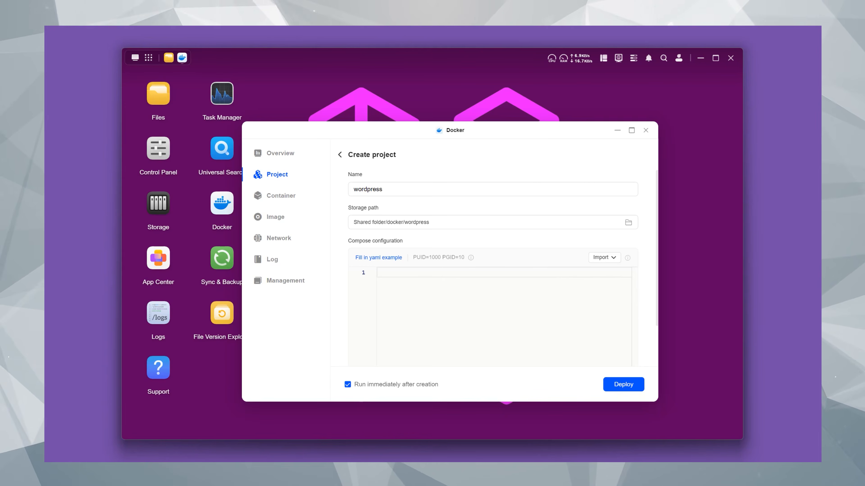
key("alt+Tab")
left_click_drag(622, 340, 565, 153)
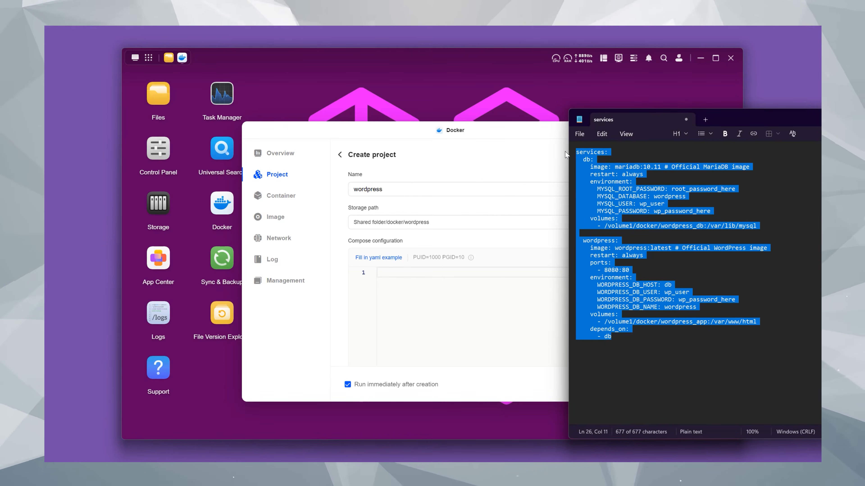
left_click(405, 272)
key("ctrl+v")
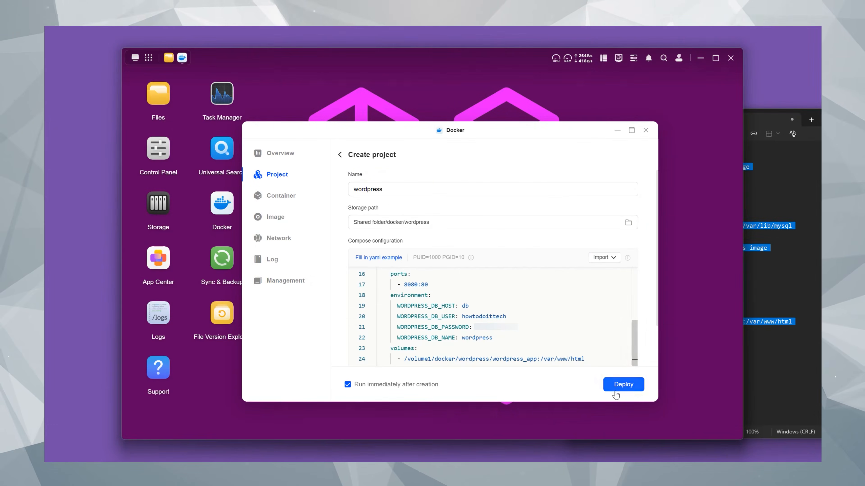
left_click(617, 390)
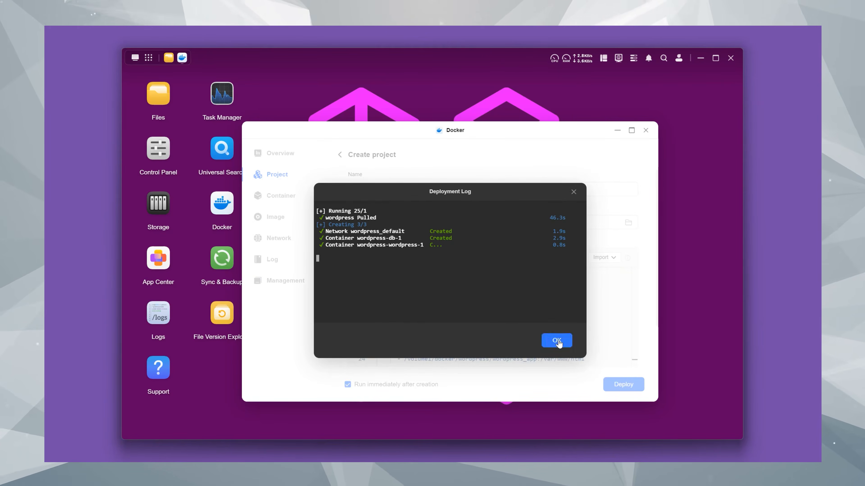
left_click(557, 340)
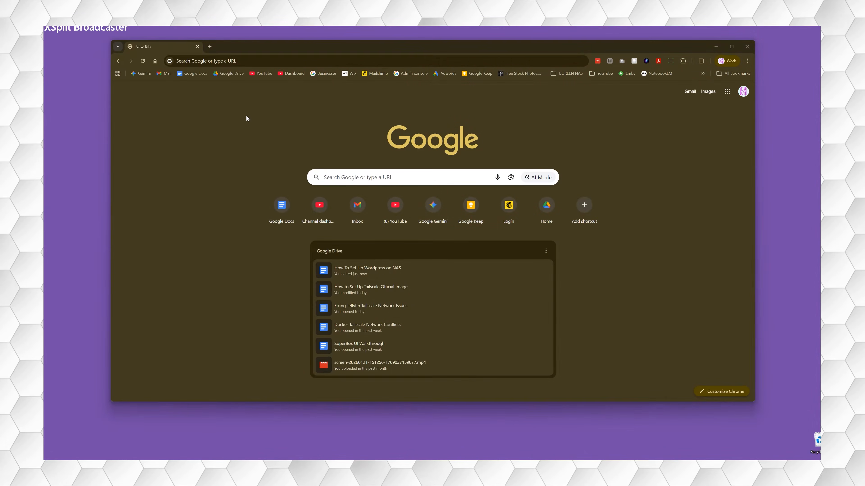
Switch to Chrome, open 100.64.0.0:8080 and proceed to the WordPress site information form.
left_click(255, 61)
type("100.")
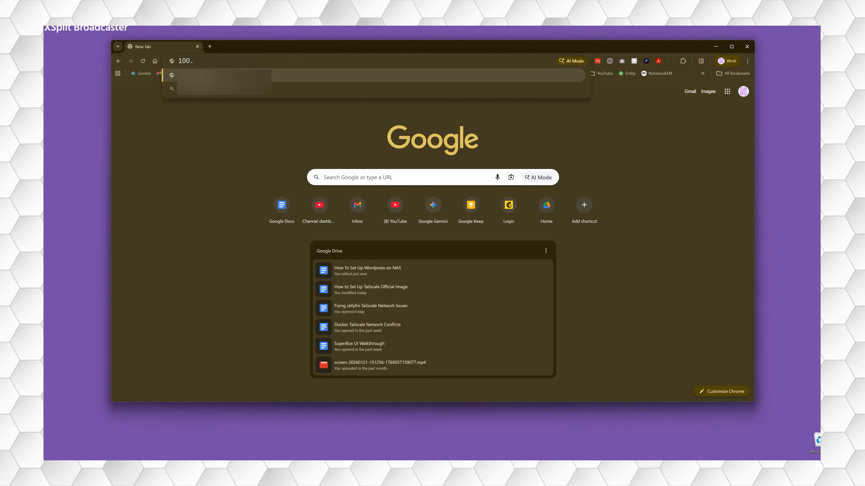
type("64.0.0:8080")
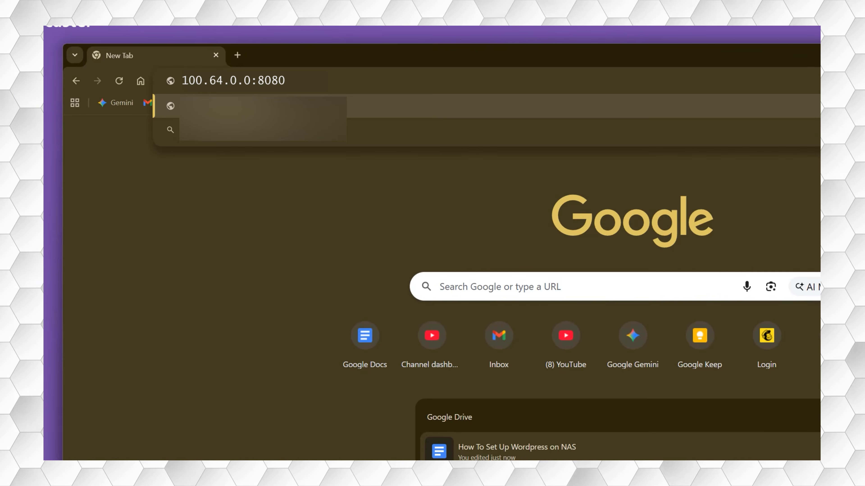
key("Return")
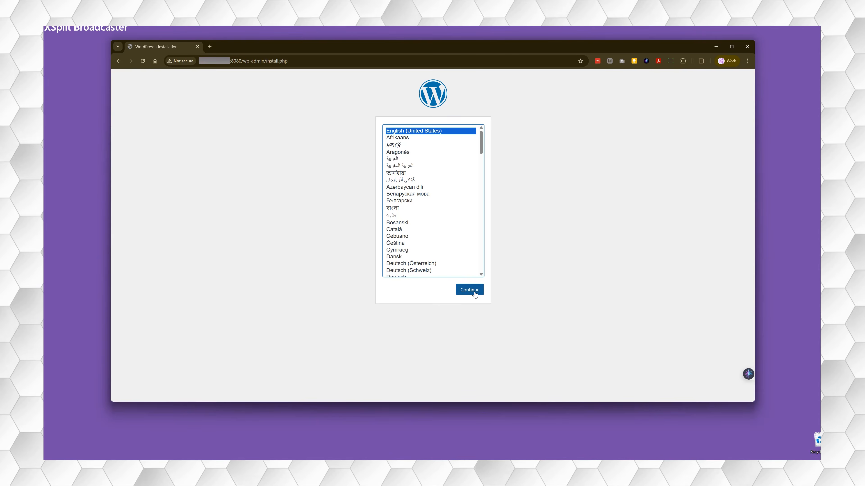
left_click(474, 292)
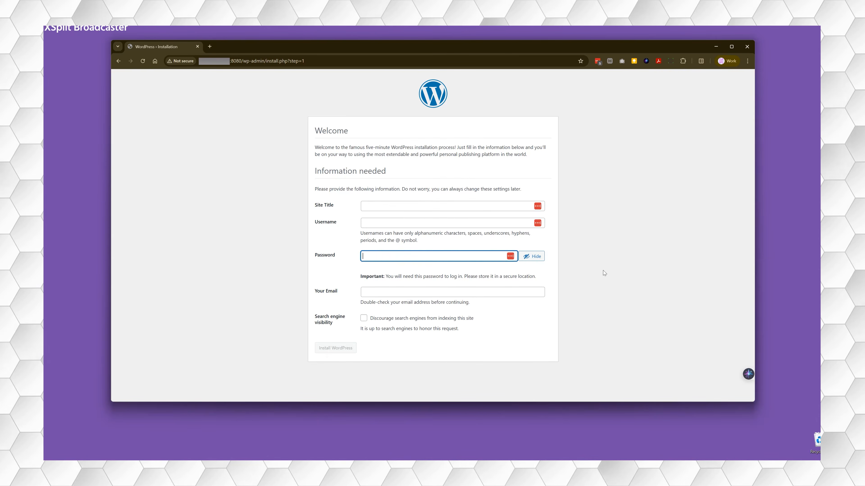